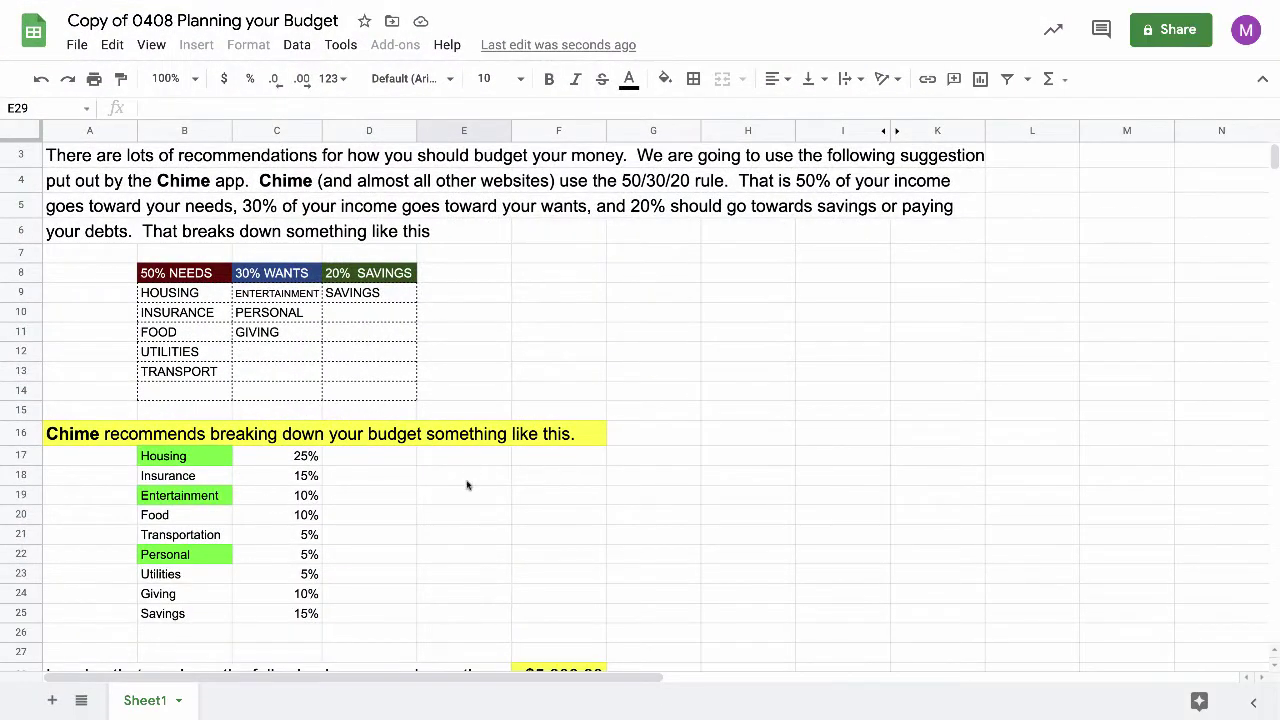
# Scroll down to rows 28–37 showing the $5,000.00 income, Housing question and category table.
pyautogui.scroll(-1, 466, 485)
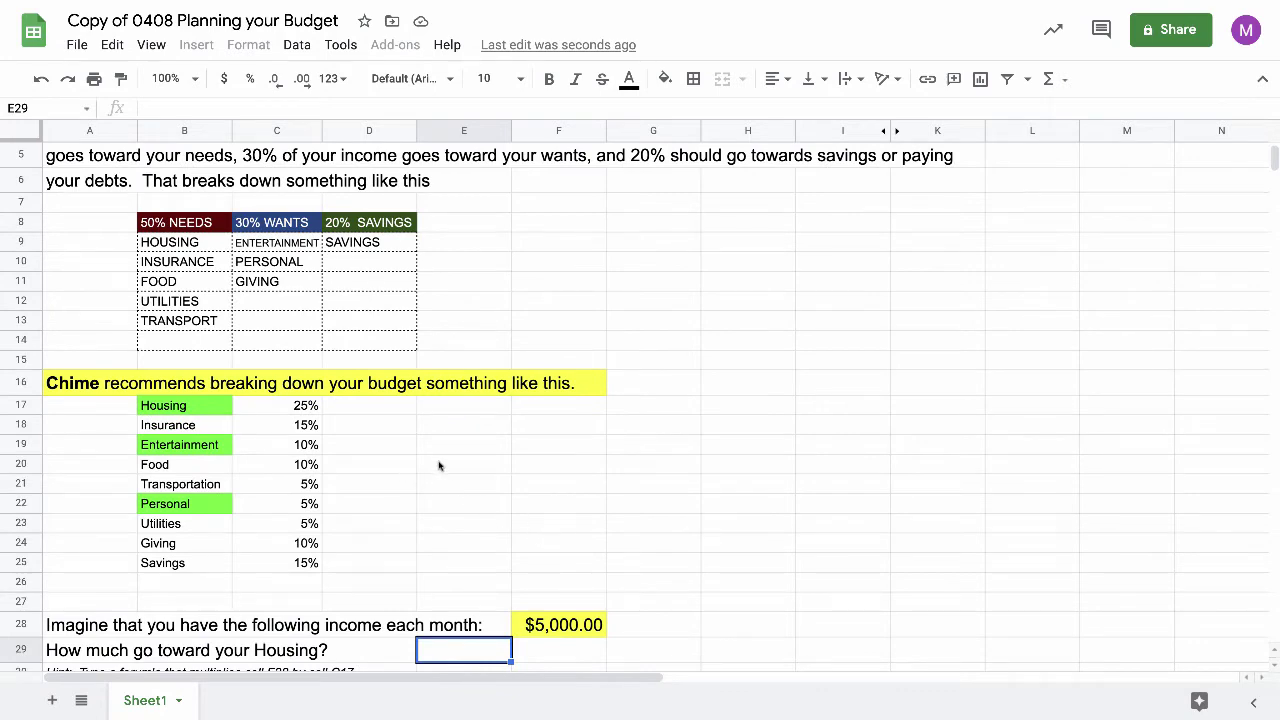
pyautogui.scroll(-3, 437, 468)
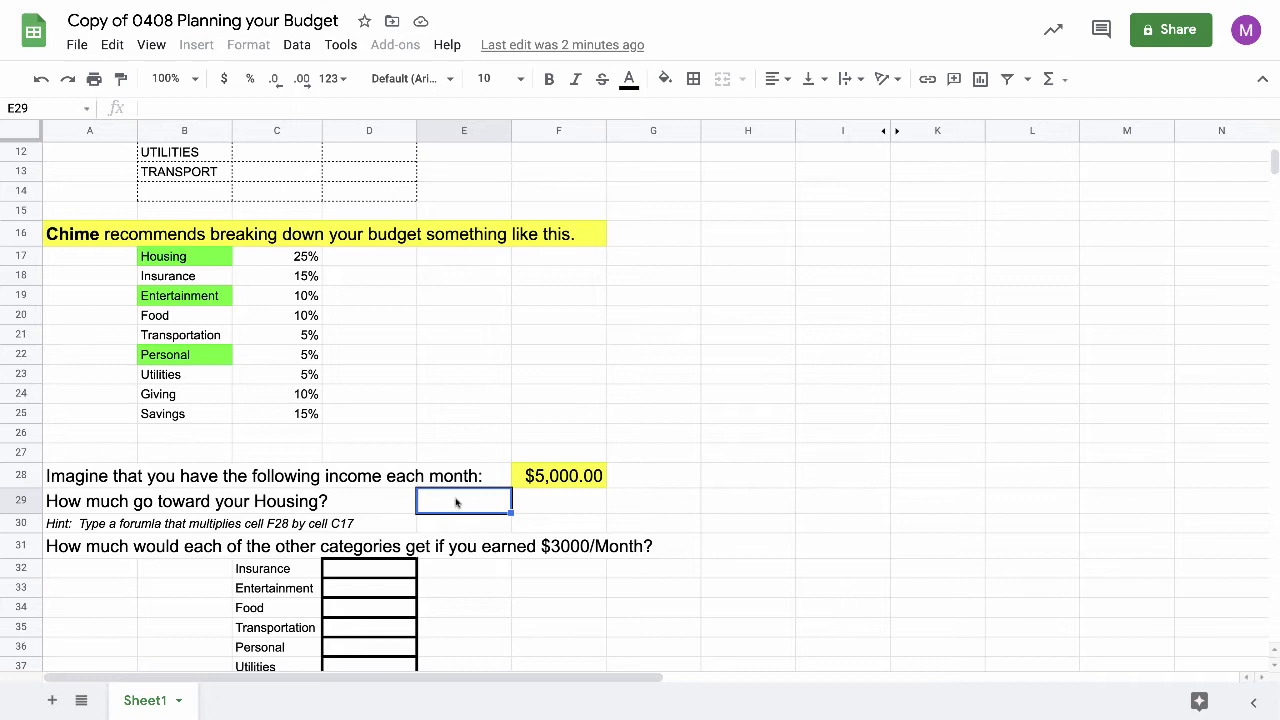
# Enter =F28*C17 in E29 so the Housing amount shows $1,250.00.
pyautogui.doubleClick(455, 501)
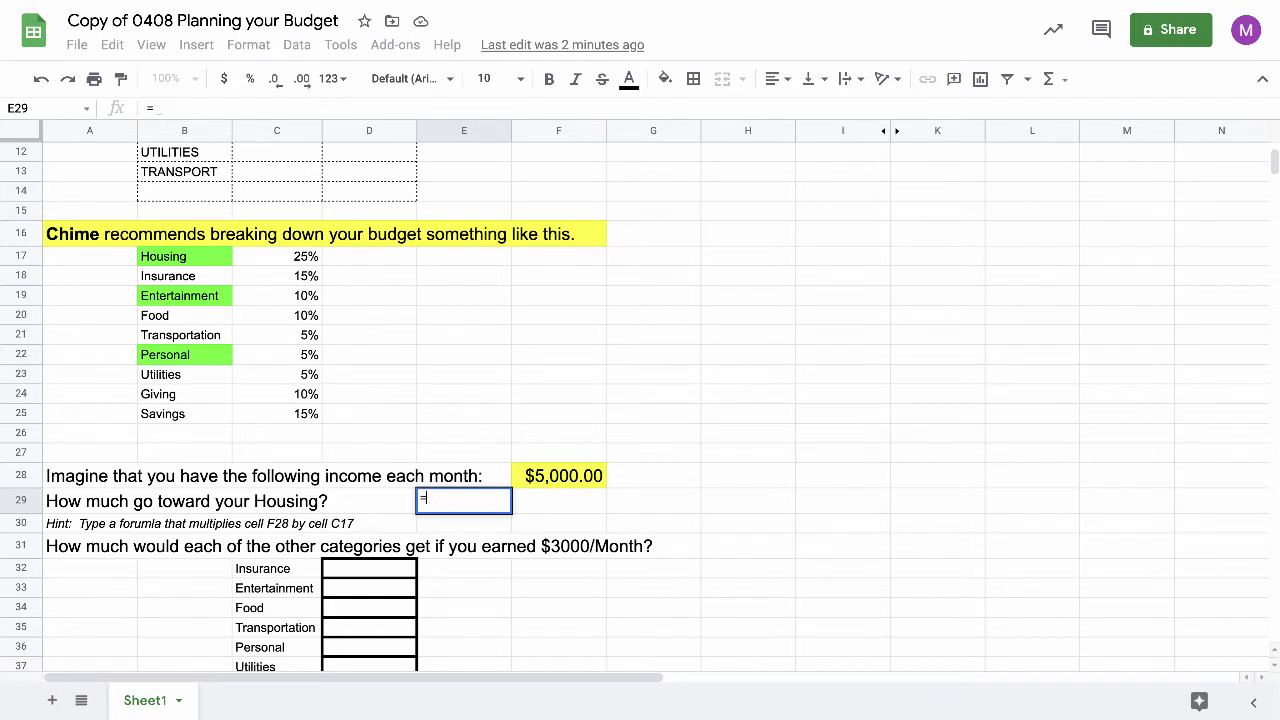
pyautogui.click(570, 128)
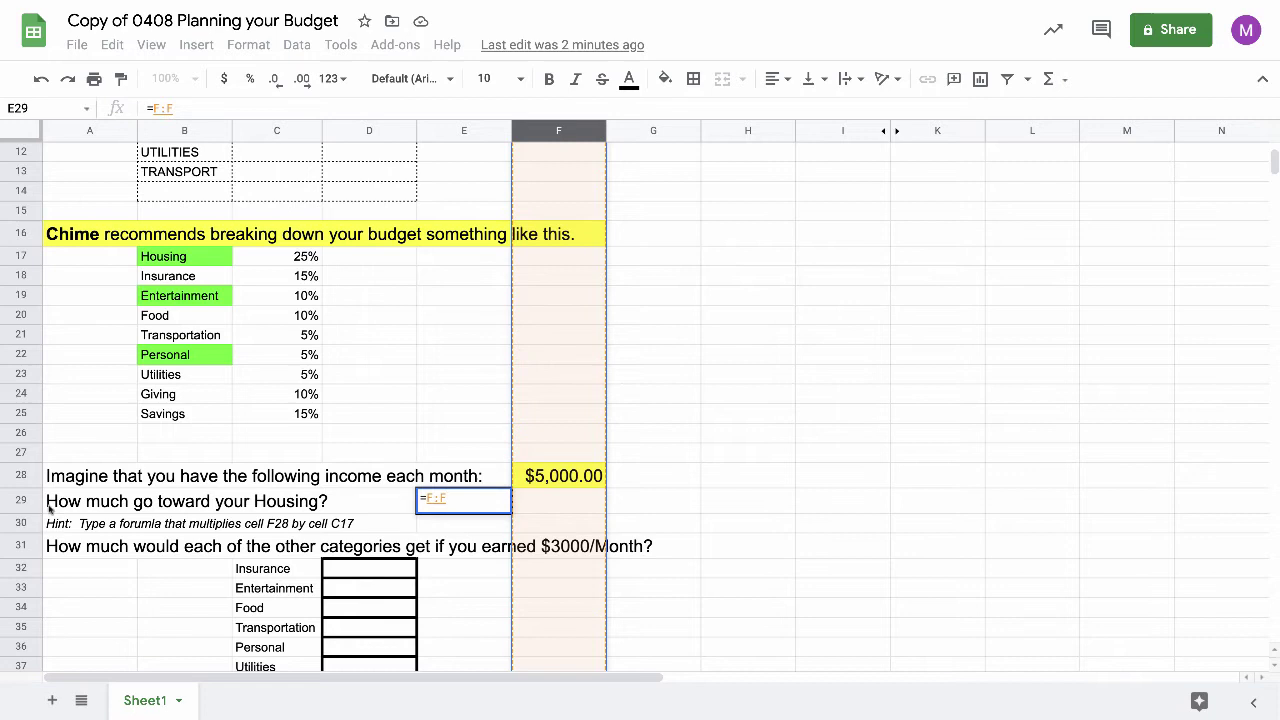
pyautogui.click(21, 476)
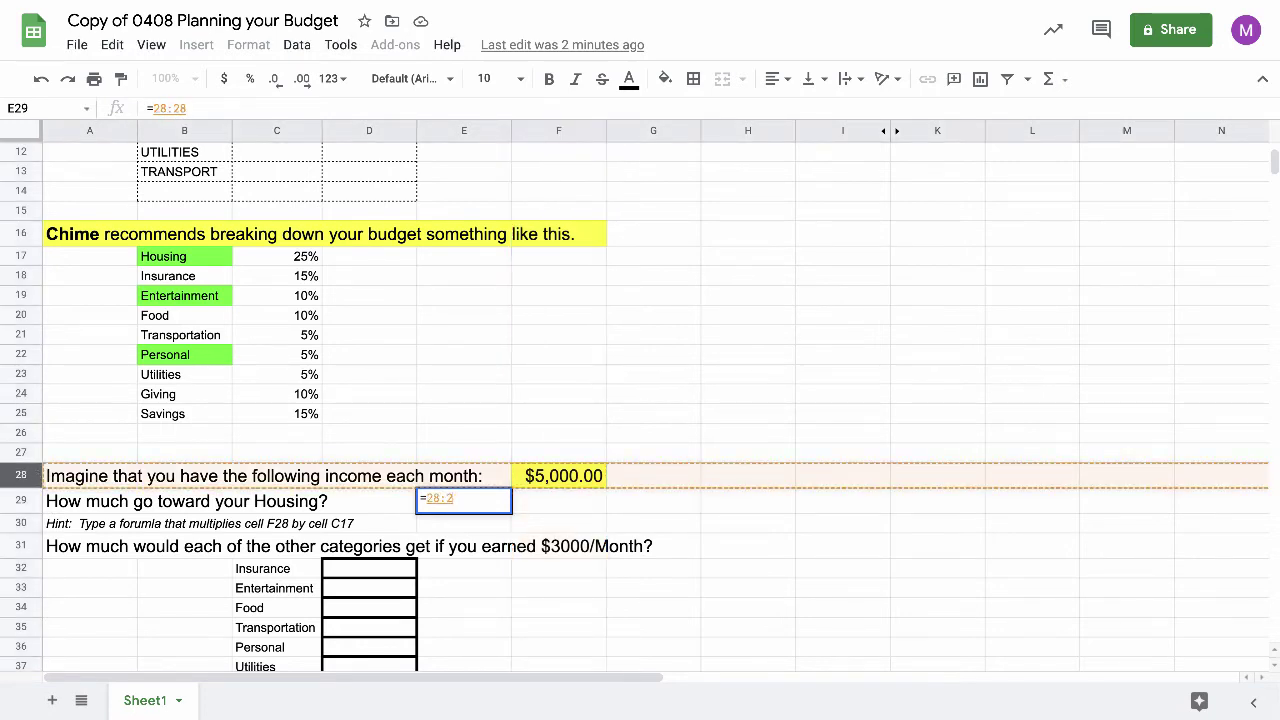
pyautogui.press('BackSpace')
pyautogui.press('BackSpace')
pyautogui.press('BackSpace')
pyautogui.press('BackSpace')
pyautogui.press('BackSpace')
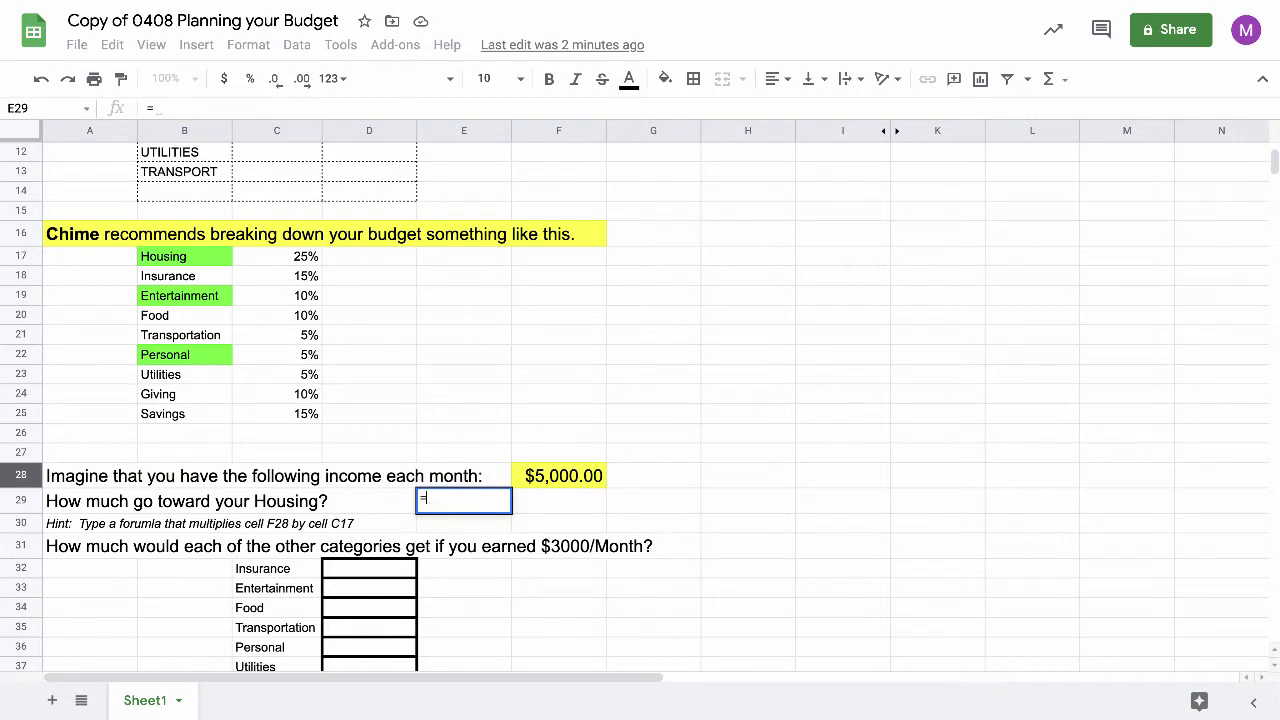
pyautogui.write('F28')
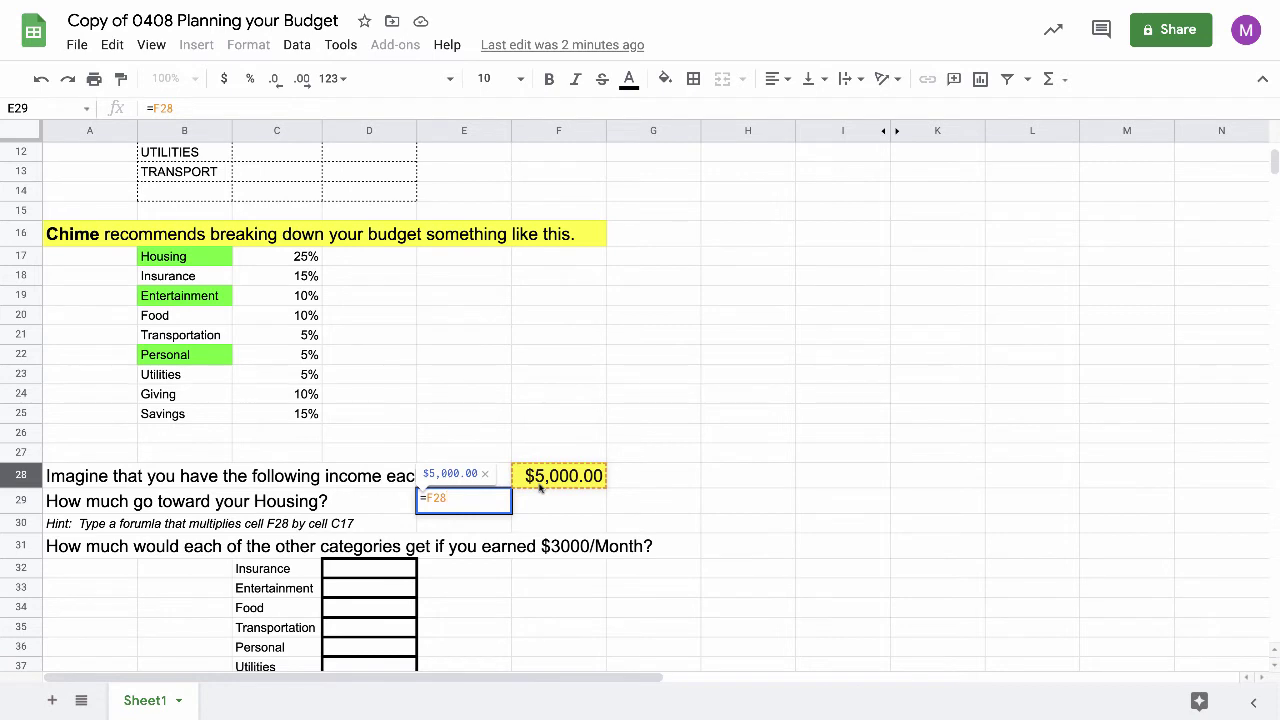
pyautogui.write('*')
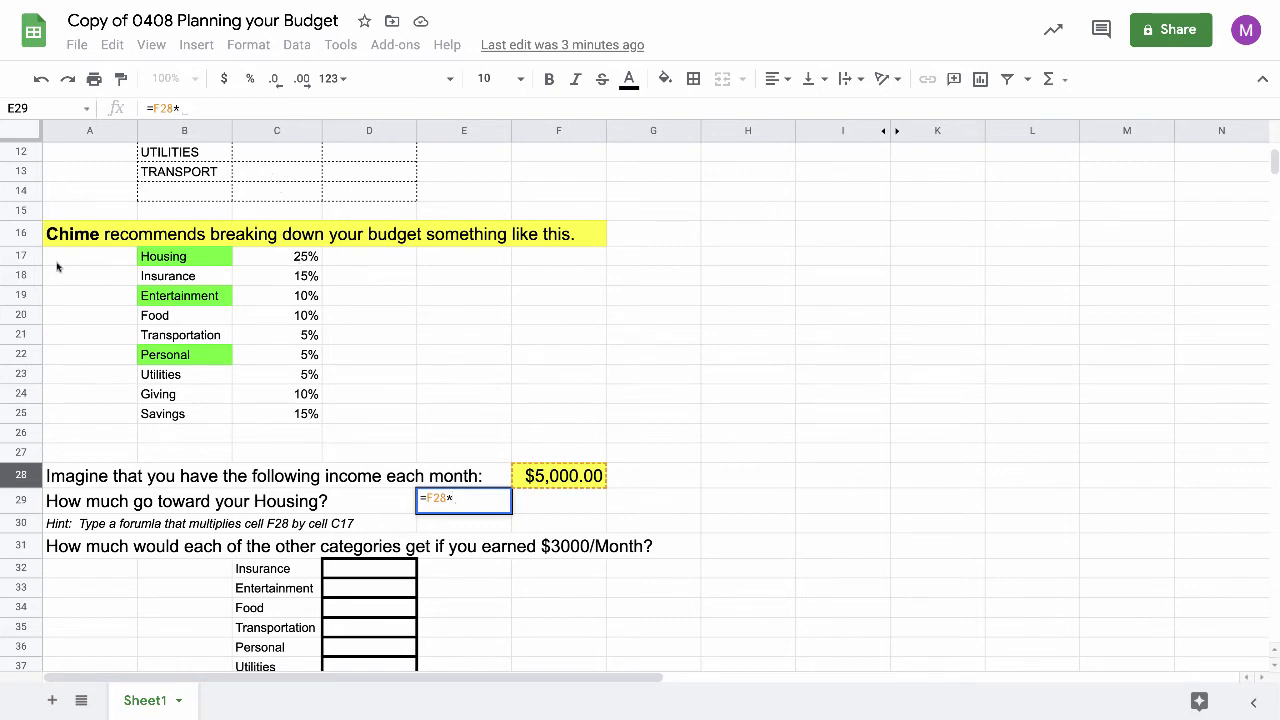
pyautogui.write('C')
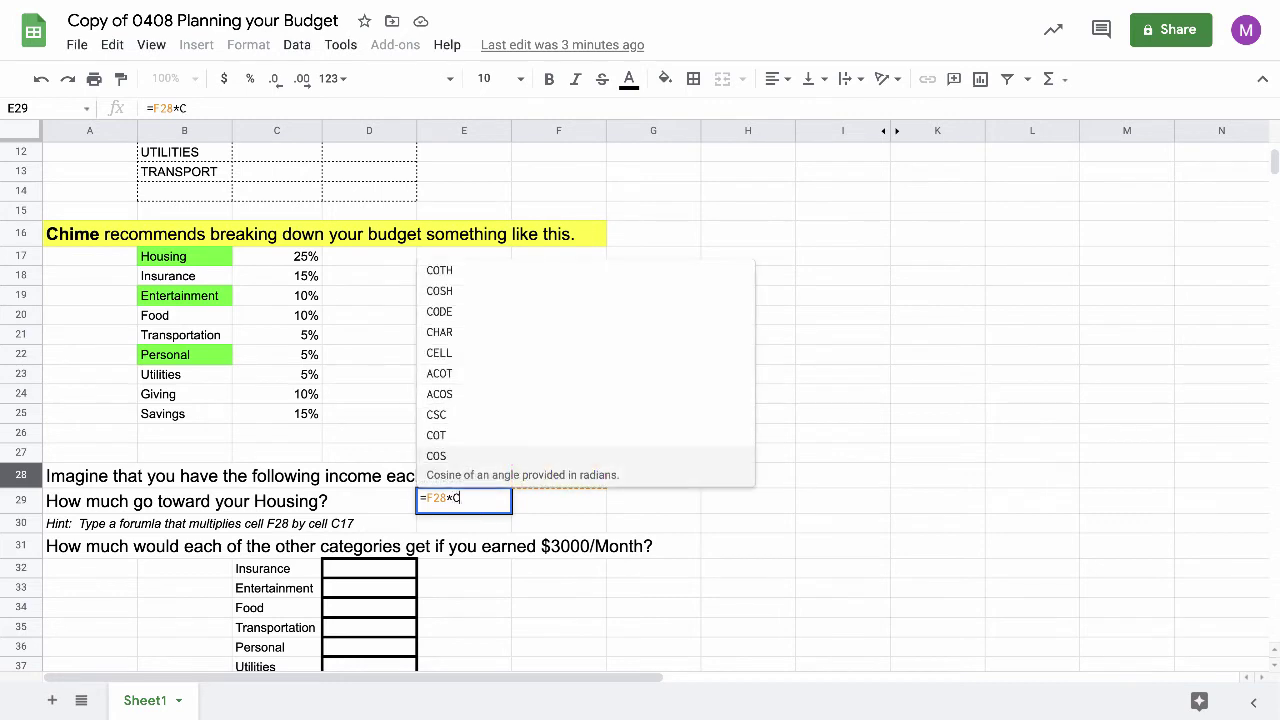
pyautogui.write('17')
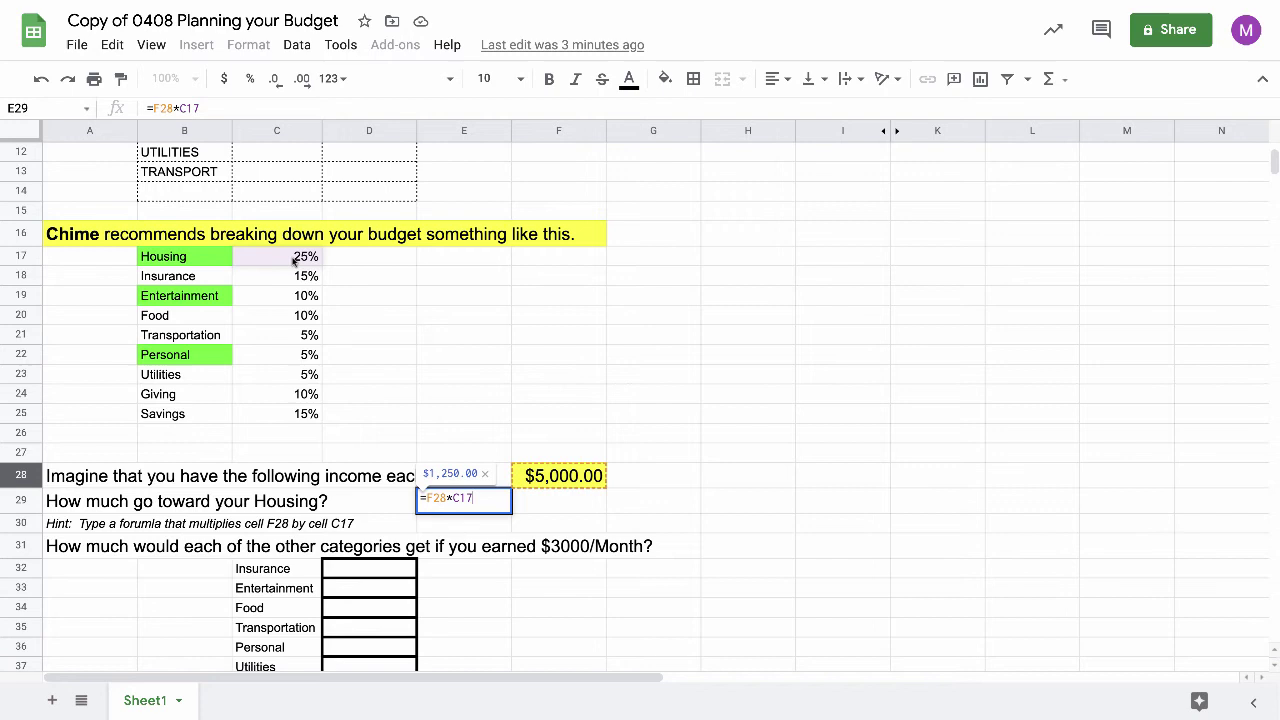
pyautogui.press('Return')
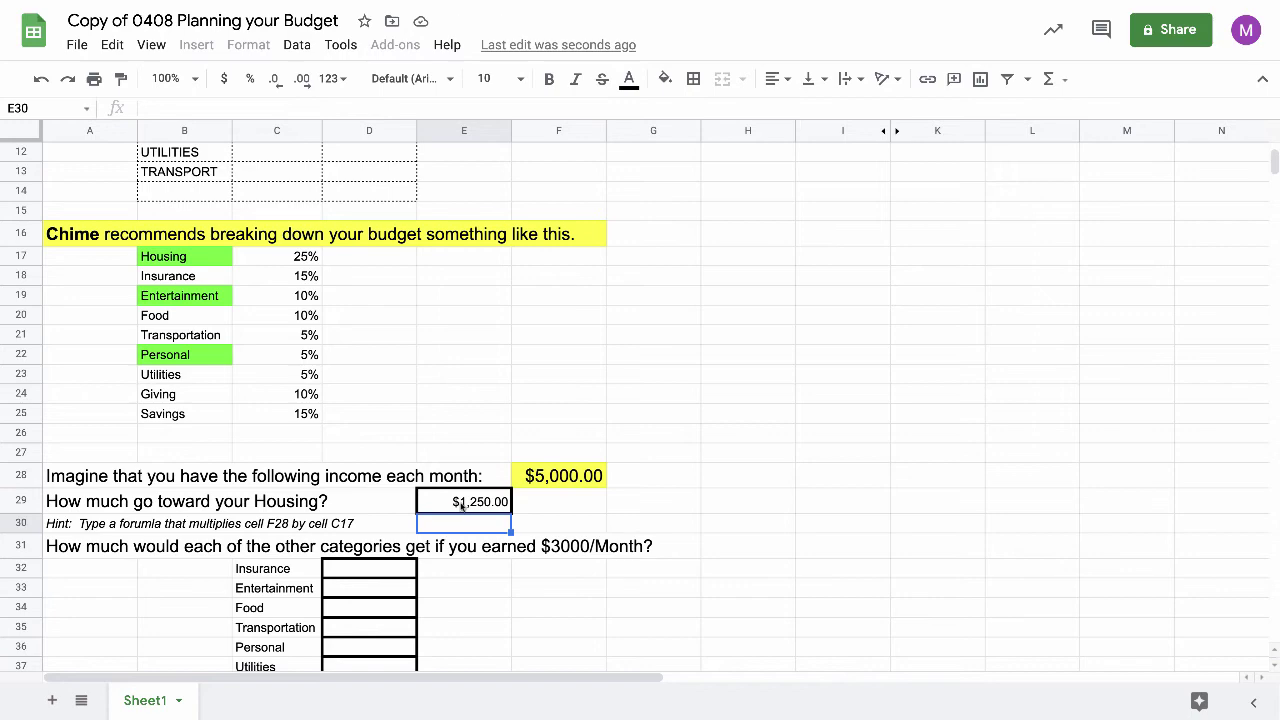
# Enter =F28*C19 in D33 so the Entertainment answer shows $500.00.
pyautogui.scroll(-2, 378, 540)
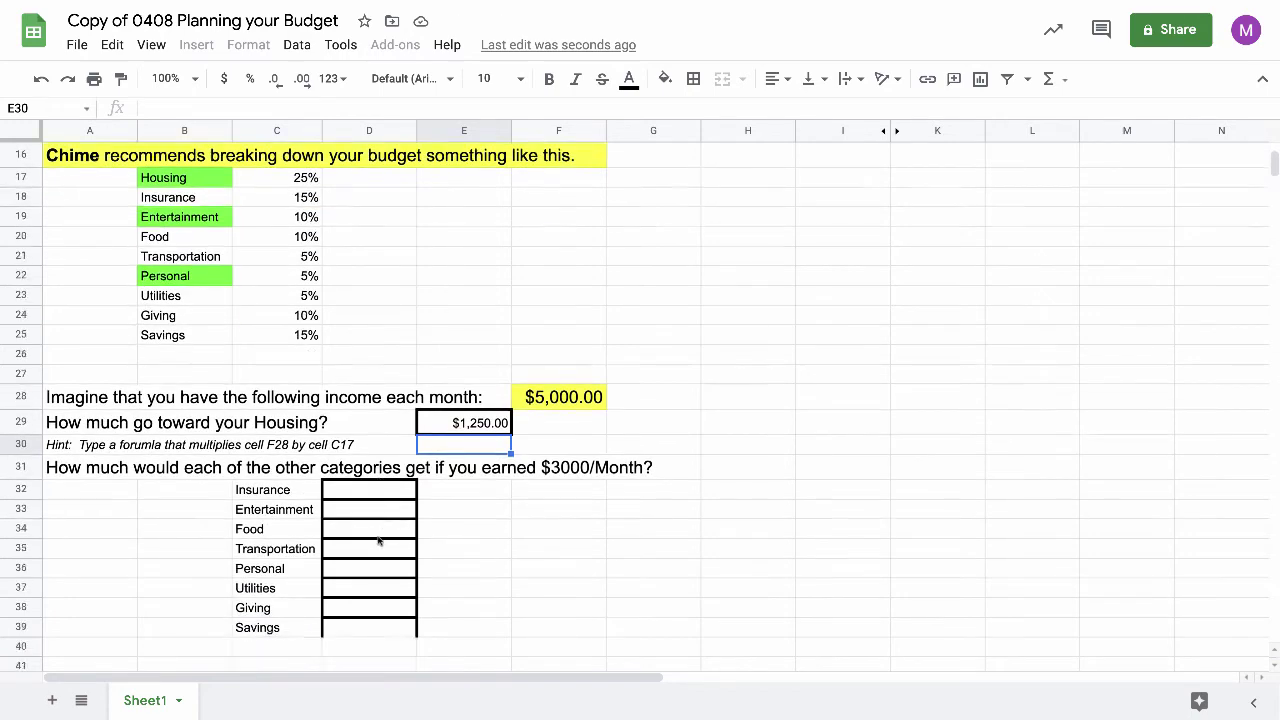
pyautogui.scroll(-3, 378, 540)
pyautogui.scroll(1, 378, 540)
pyautogui.scroll(1, 379, 541)
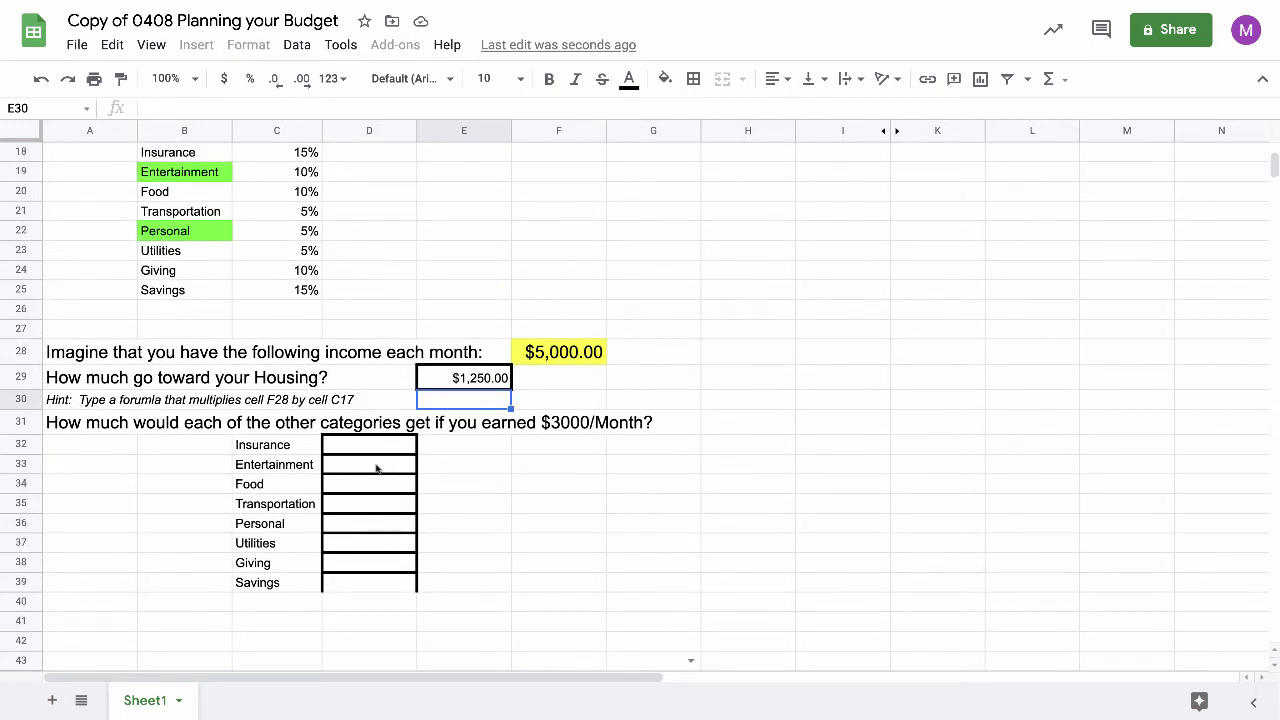
pyautogui.scroll(3, 378, 475)
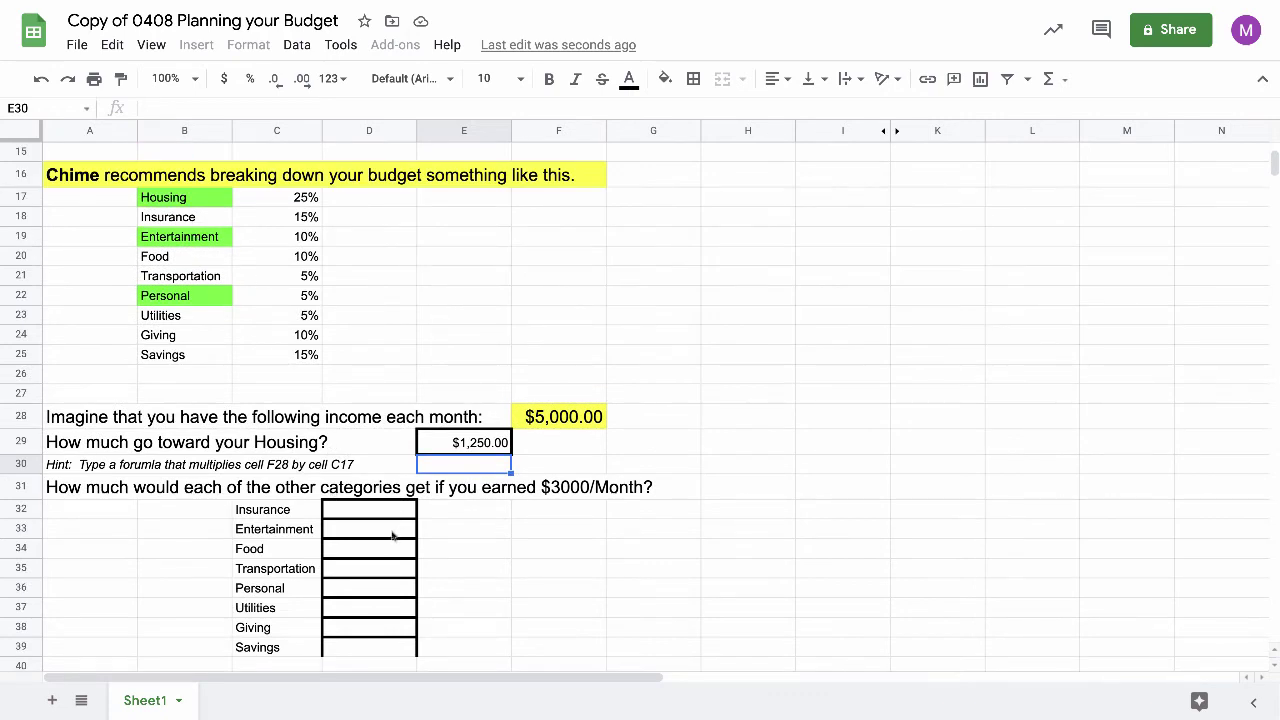
pyautogui.click(371, 530)
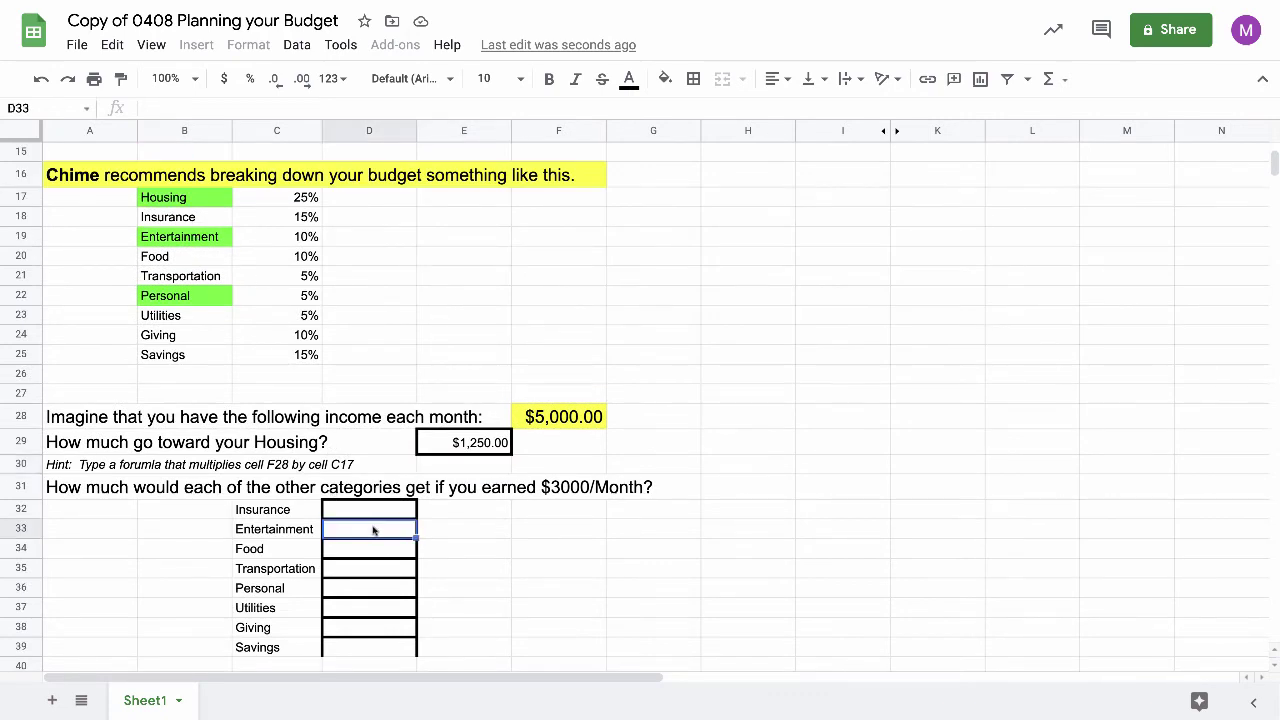
pyautogui.write('=')
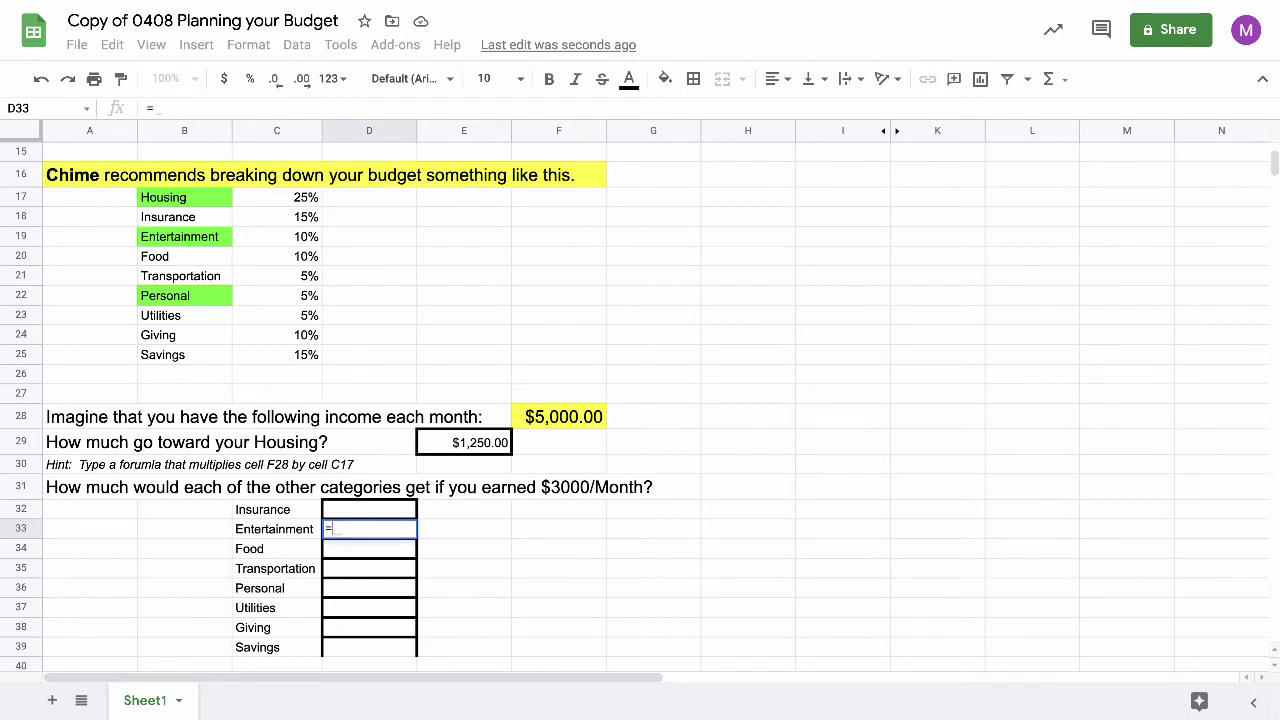
pyautogui.write('F26')
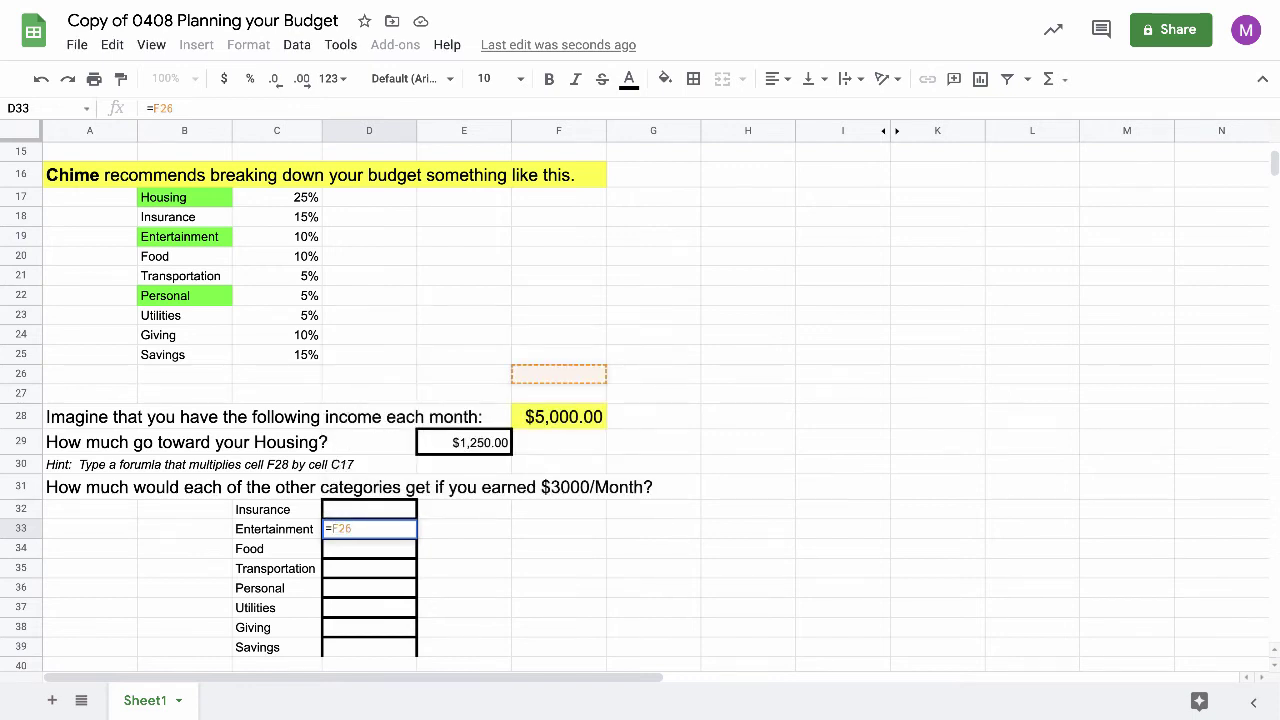
pyautogui.press('BackSpace')
pyautogui.write('8')
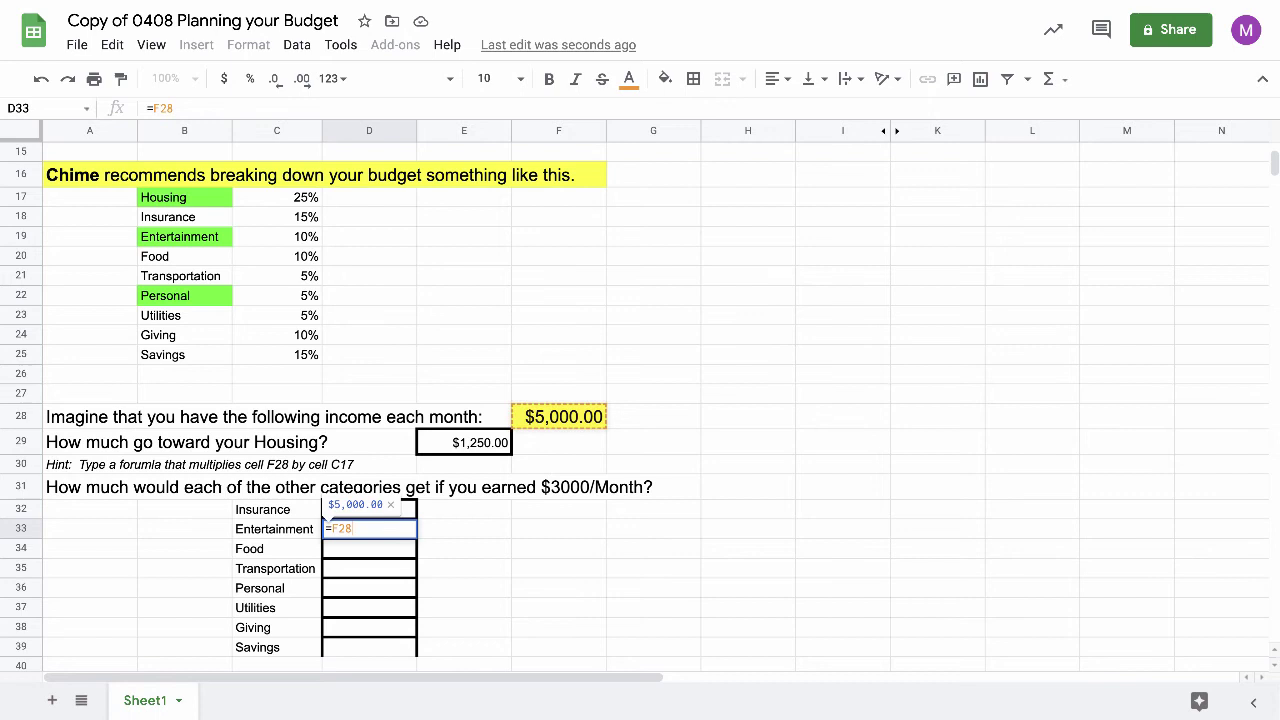
pyautogui.write('*')
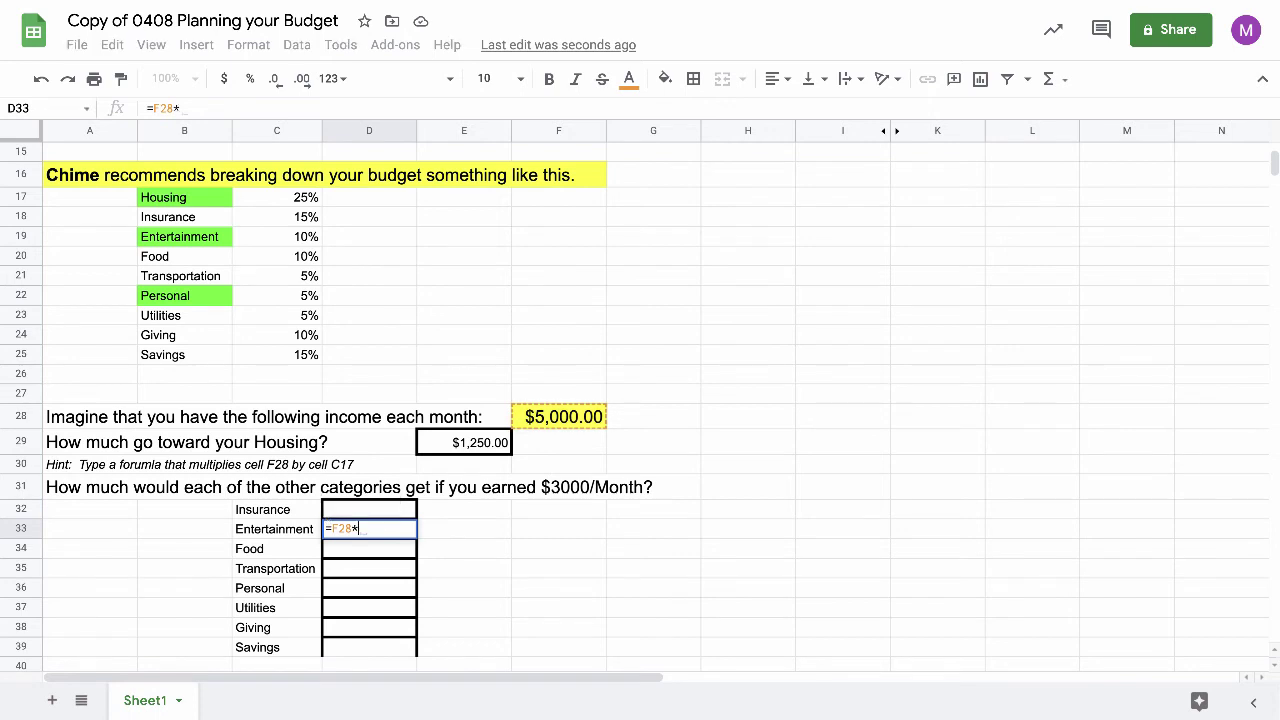
pyautogui.click(298, 241)
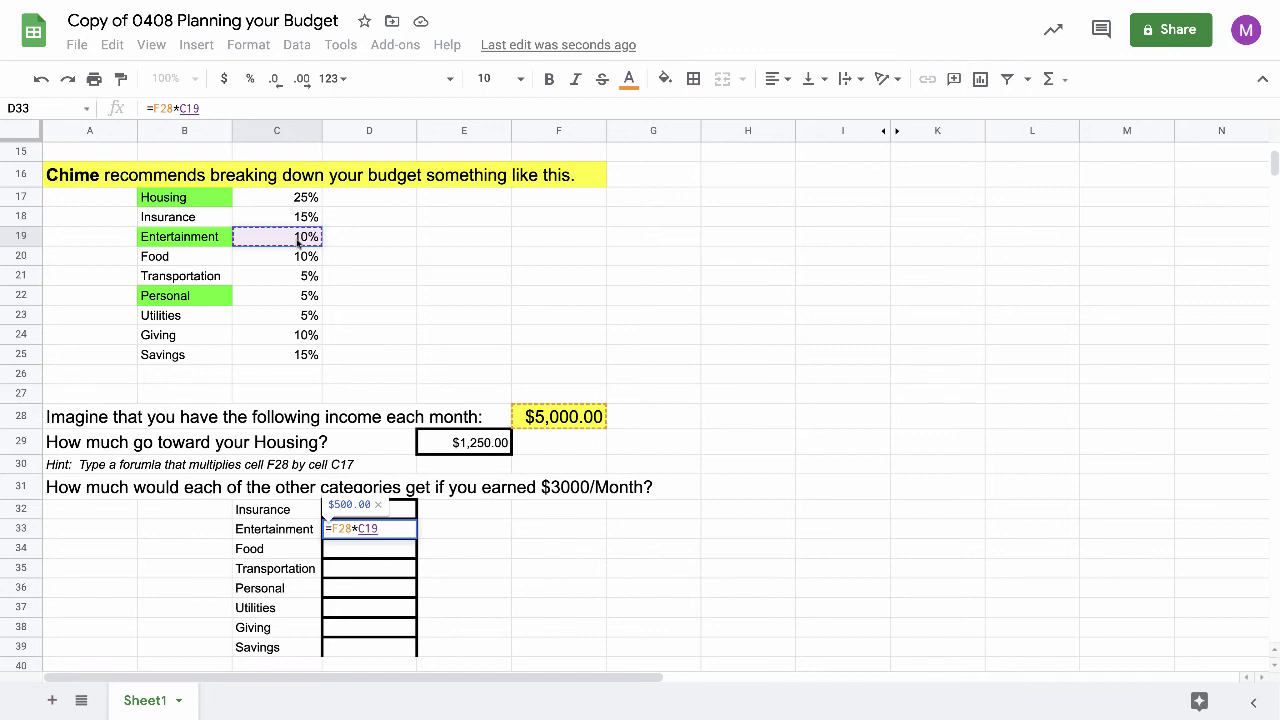
pyautogui.press('Return')
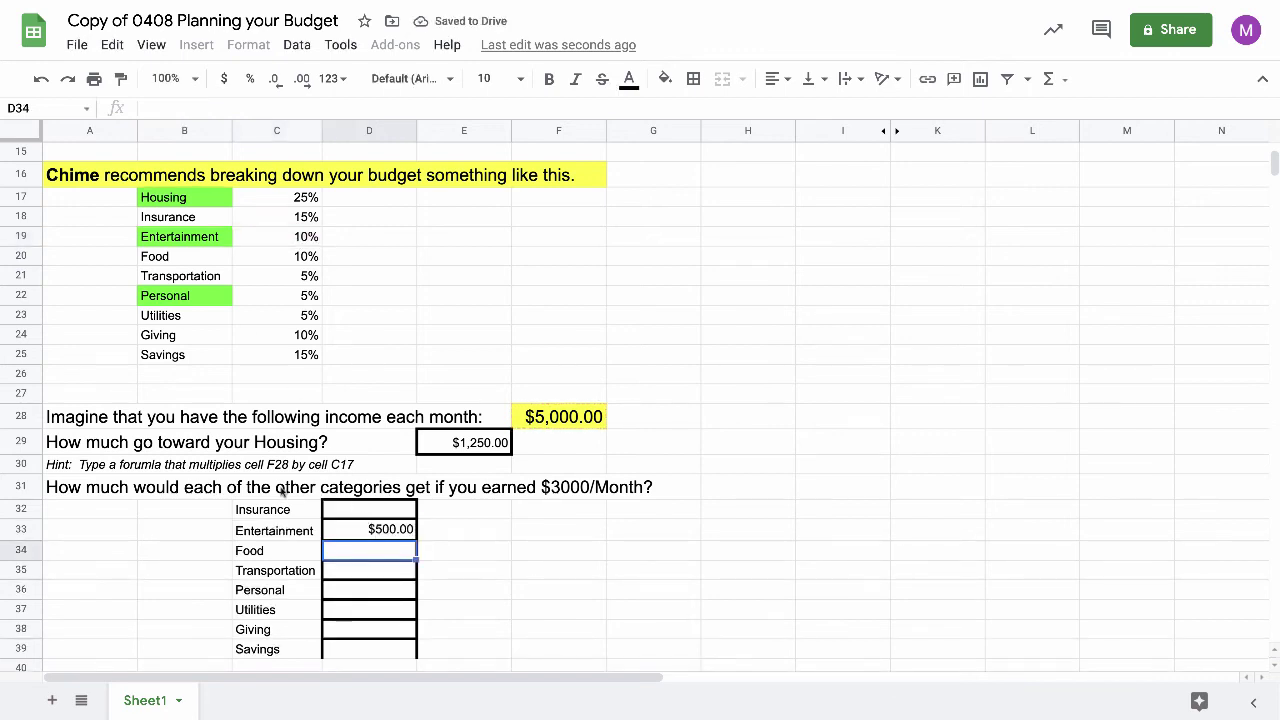
pyautogui.click(366, 593)
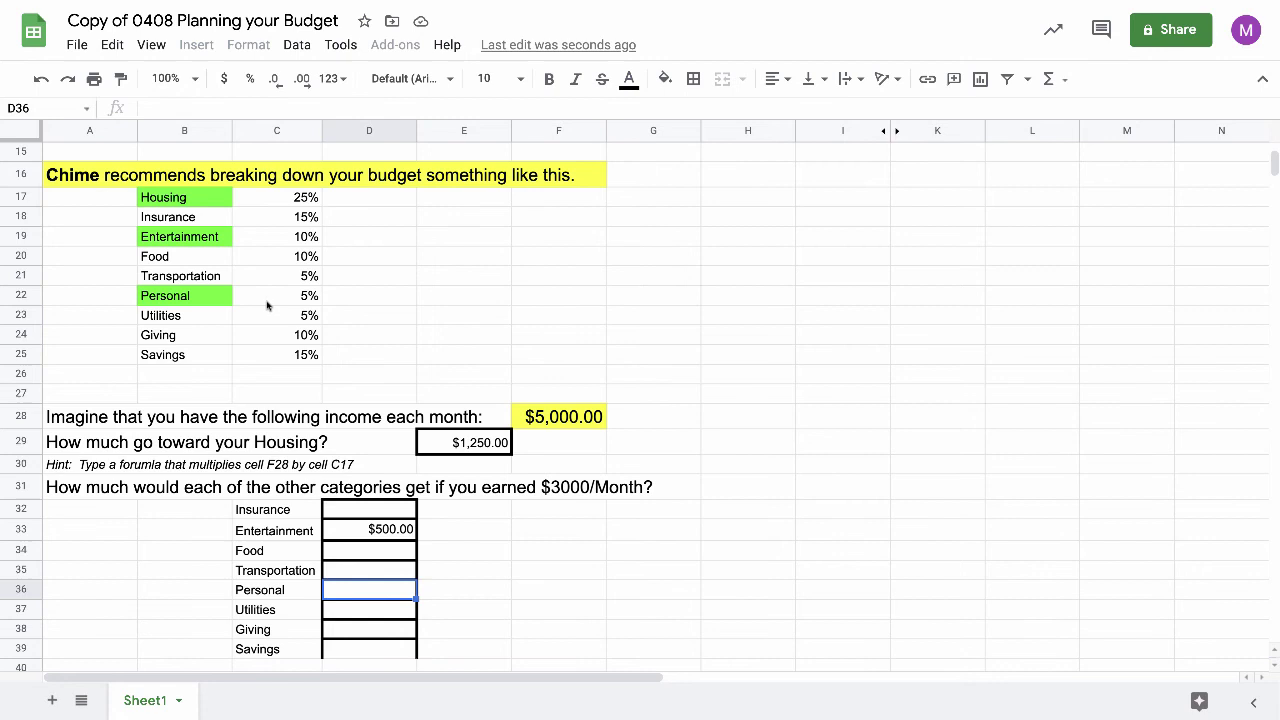
# Enter =F28*C22 in D36 so the Personal answer shows $250.00.
pyautogui.write('=')
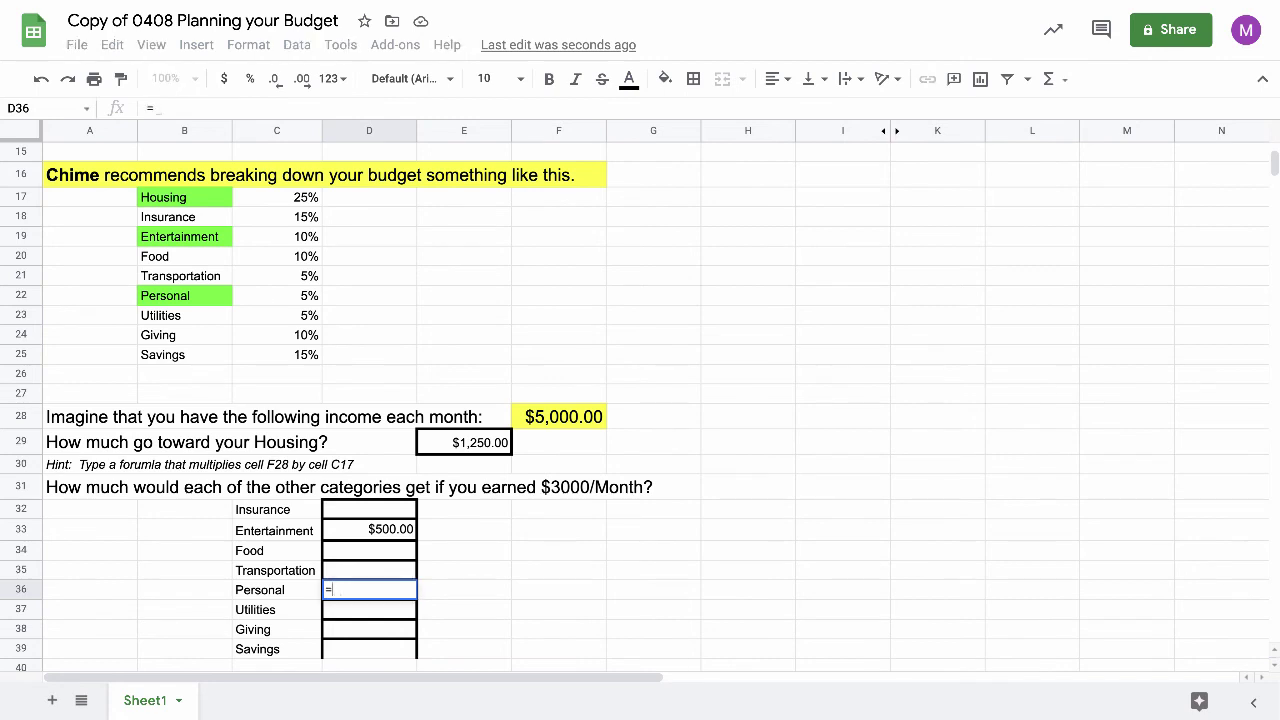
pyautogui.write('F28')
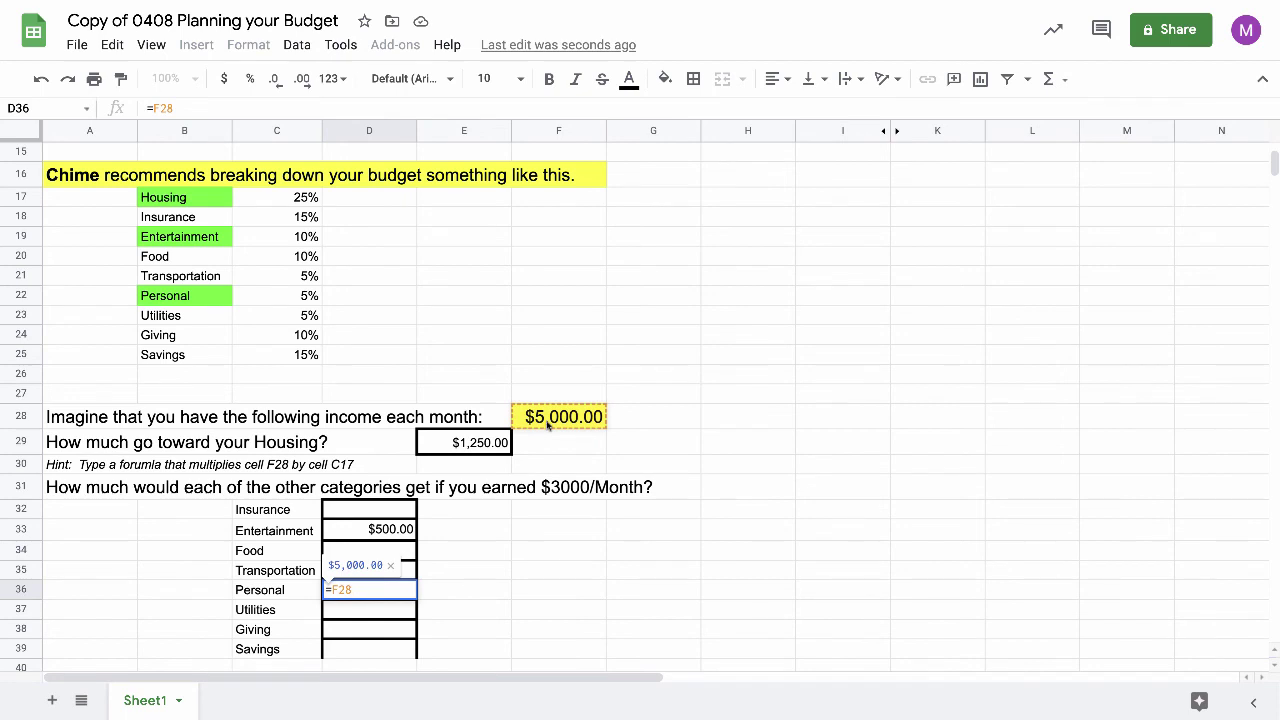
pyautogui.write('*')
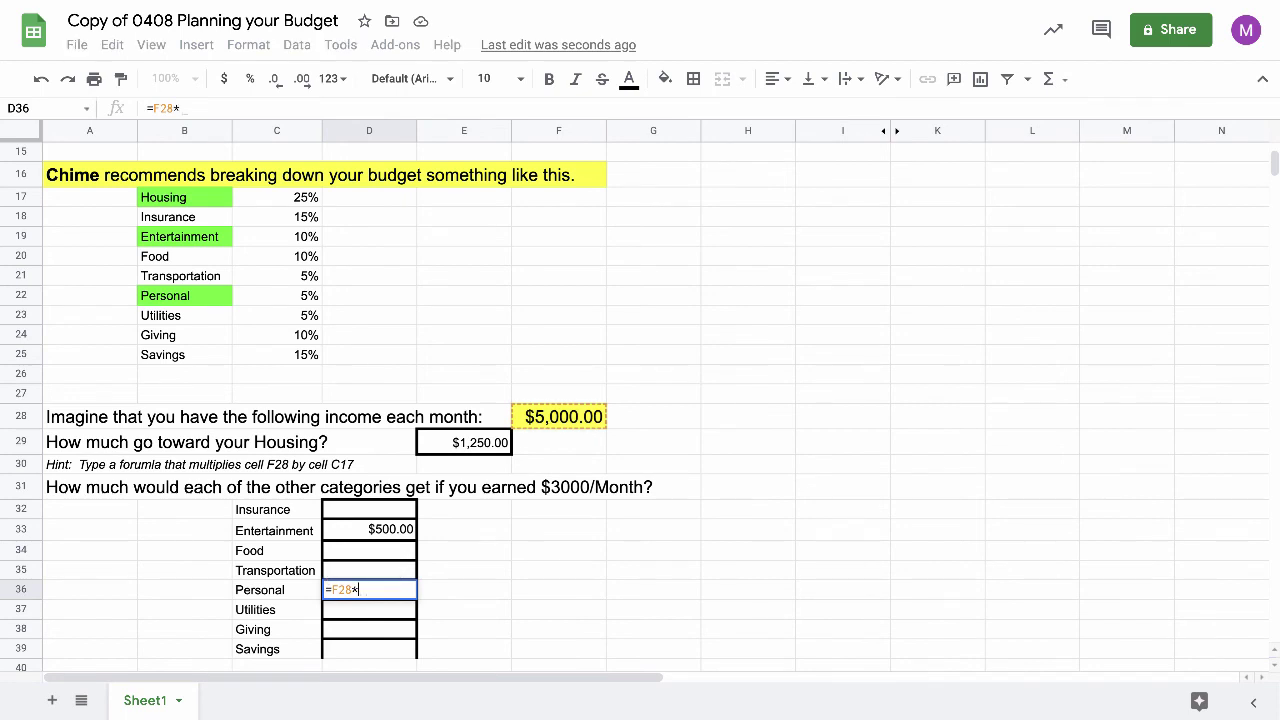
pyautogui.click(297, 299)
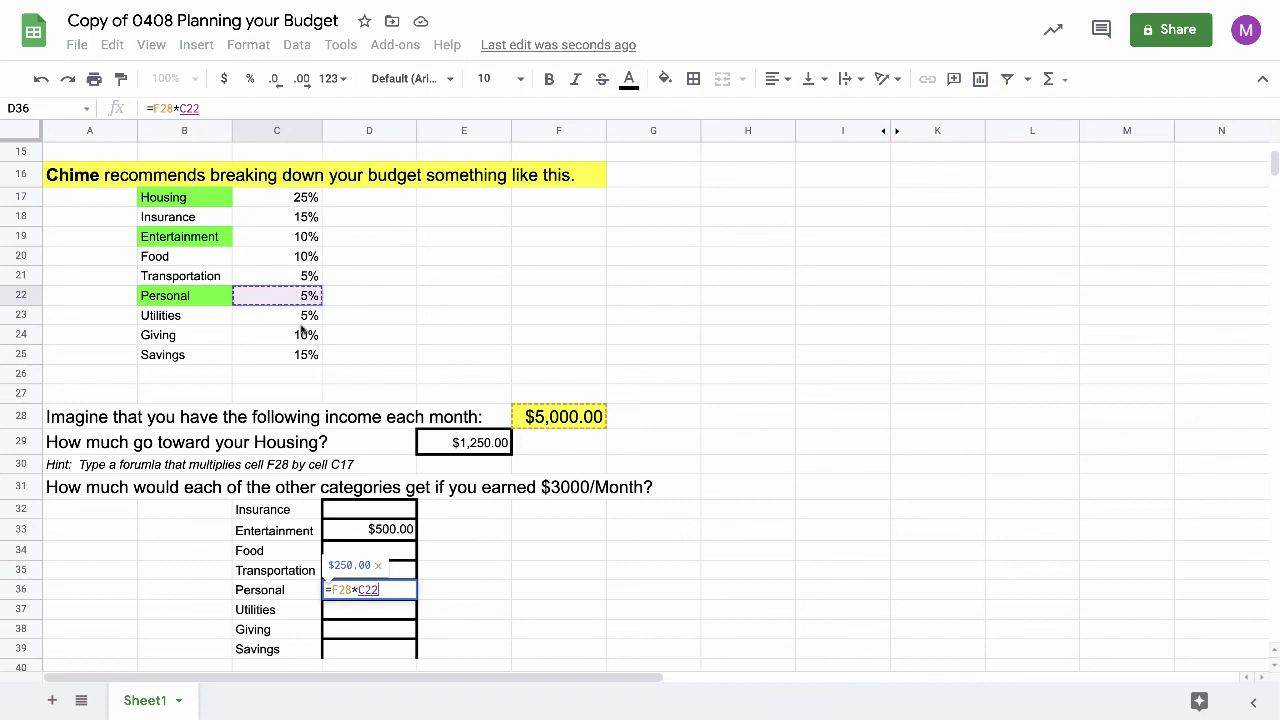
pyautogui.press('Return')
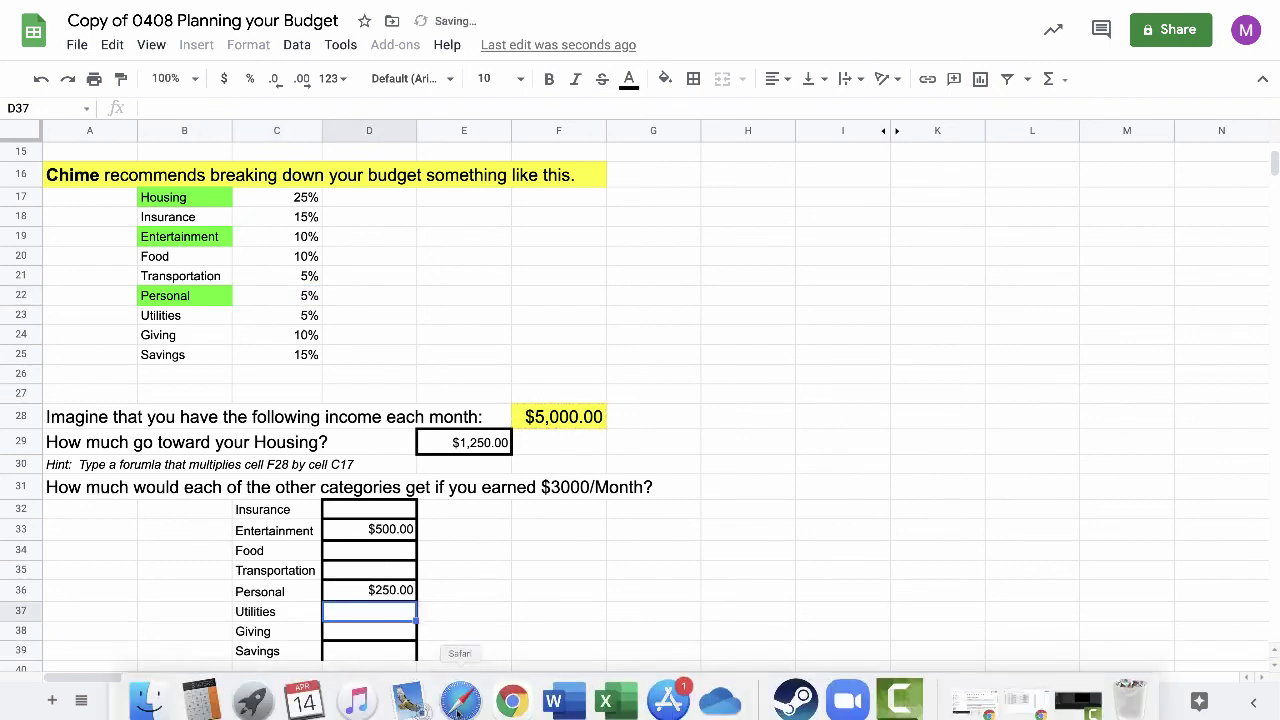
pyautogui.scroll(-1, 380, 590)
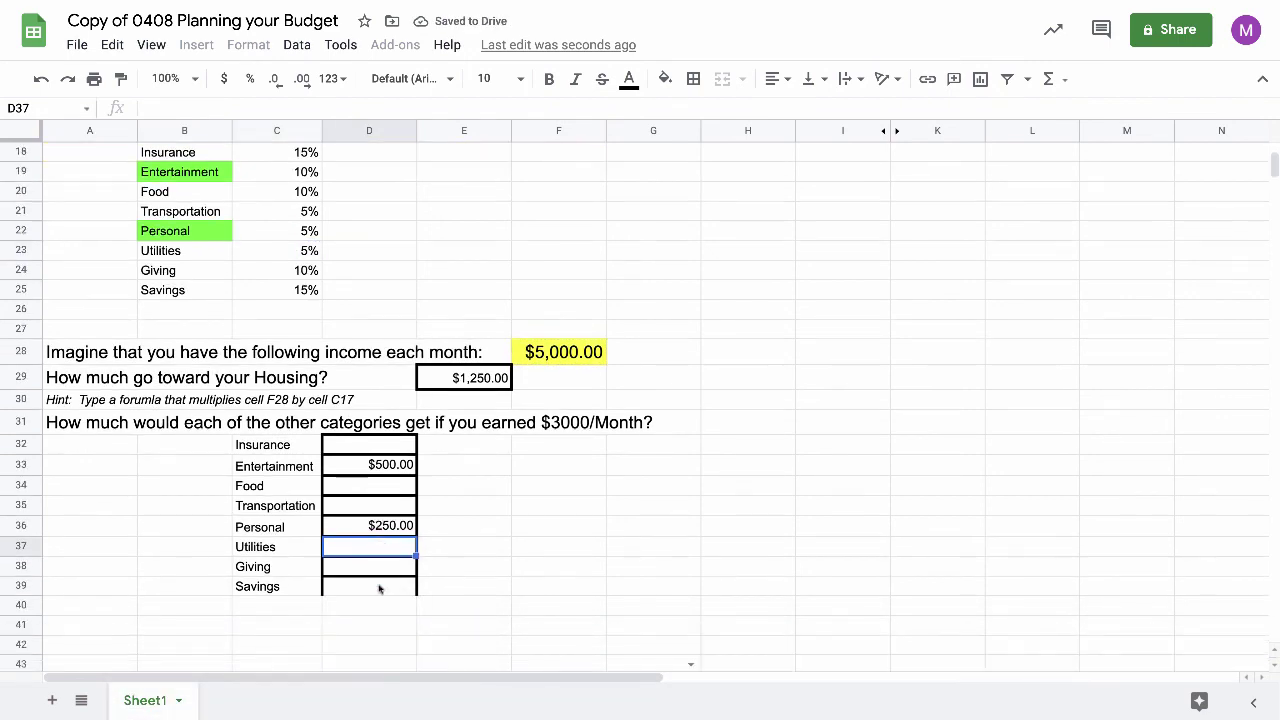
pyautogui.scroll(-1, 379, 589)
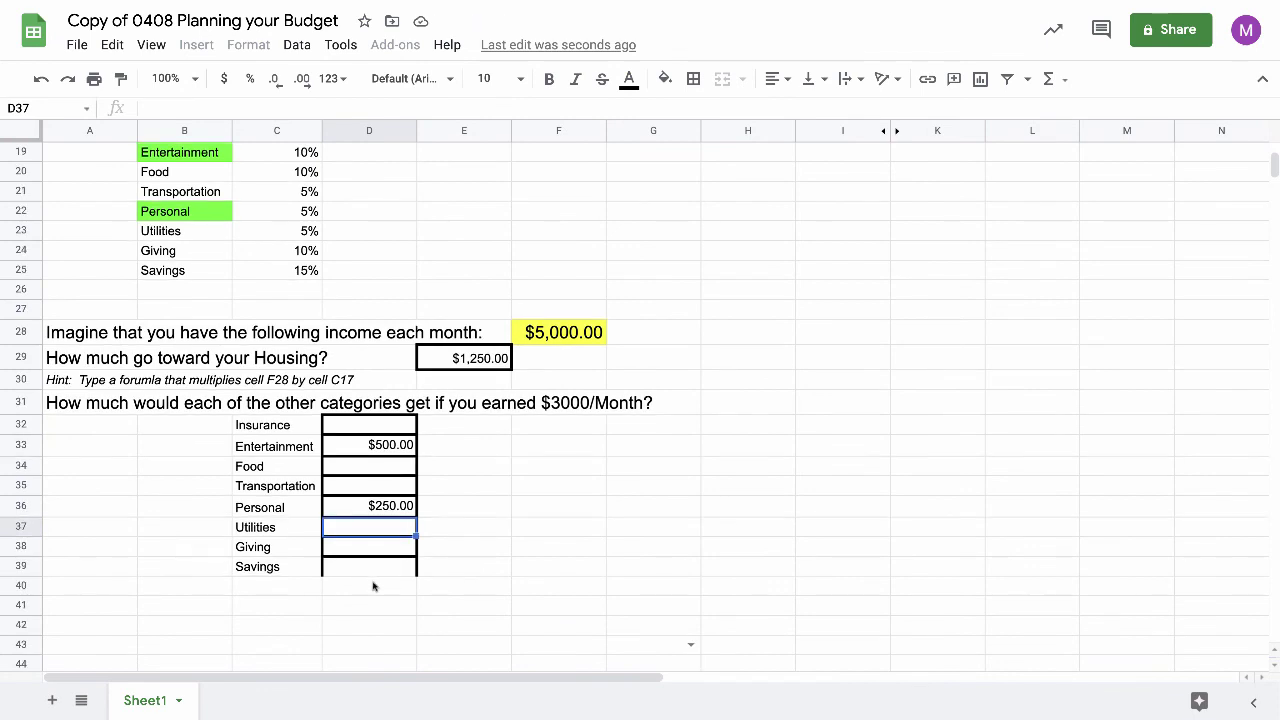